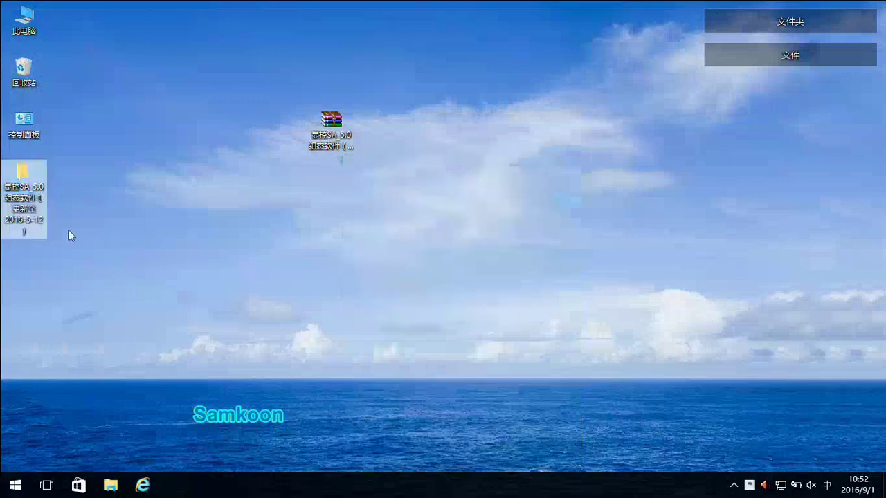
Step: Open the 显控SA_5.0组态软件 folder on the desktop and look over the 4.0.3 and 5.0.10.0 setup files
double_click(38, 201)
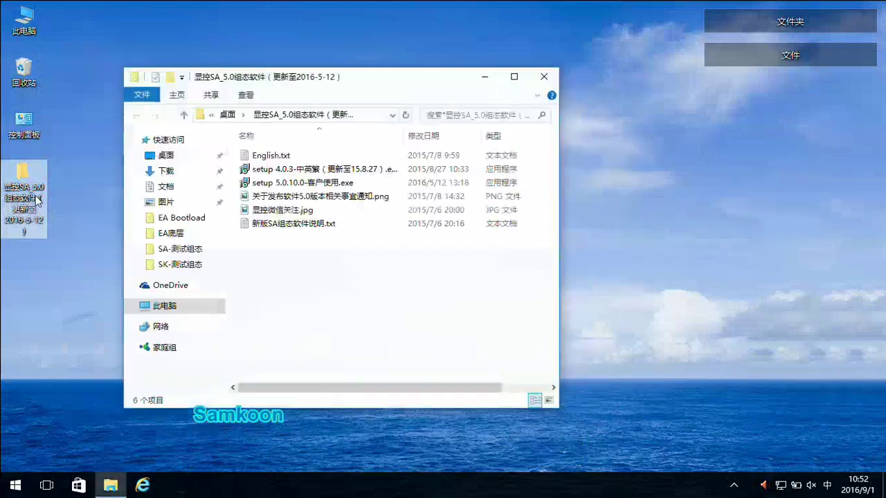
click(292, 169)
click(300, 184)
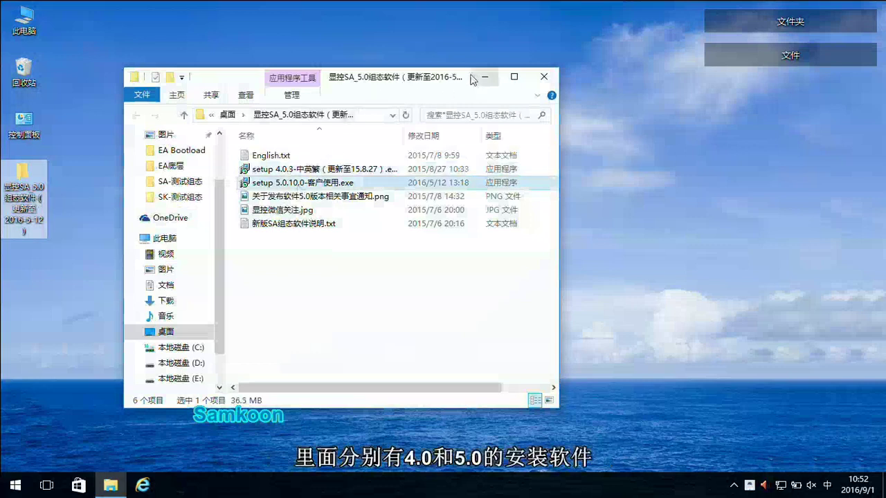
Step: Read the notes on using SA4.0 and SA5.0 in 新版SA组态软件说明.txt, highlighting items 2, 4 and 5, and close the file
double_click(332, 228)
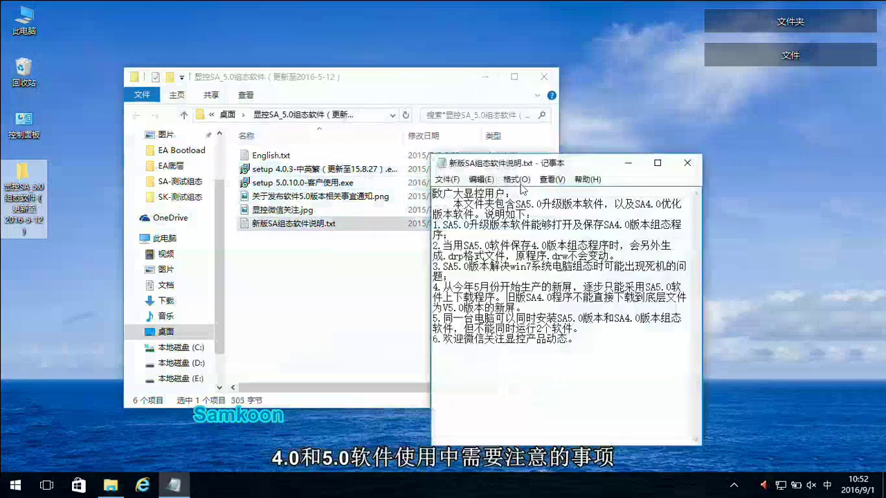
drag(579, 160, 662, 116)
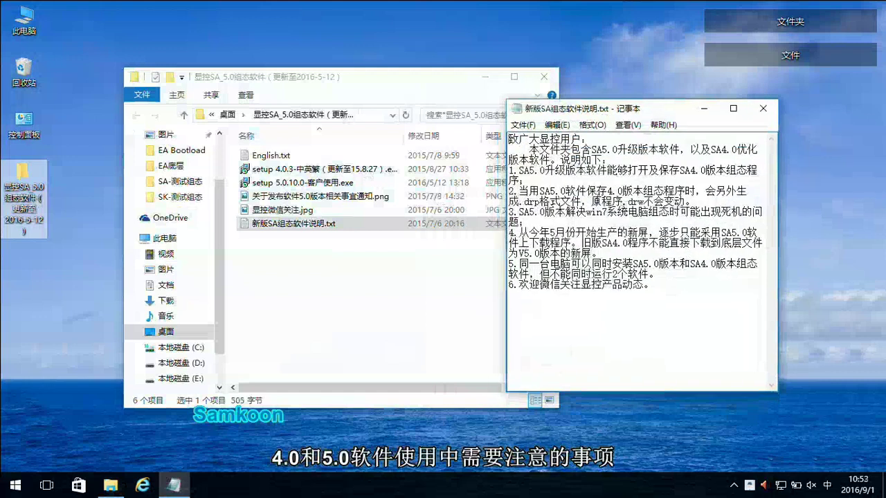
key(BackSpace)
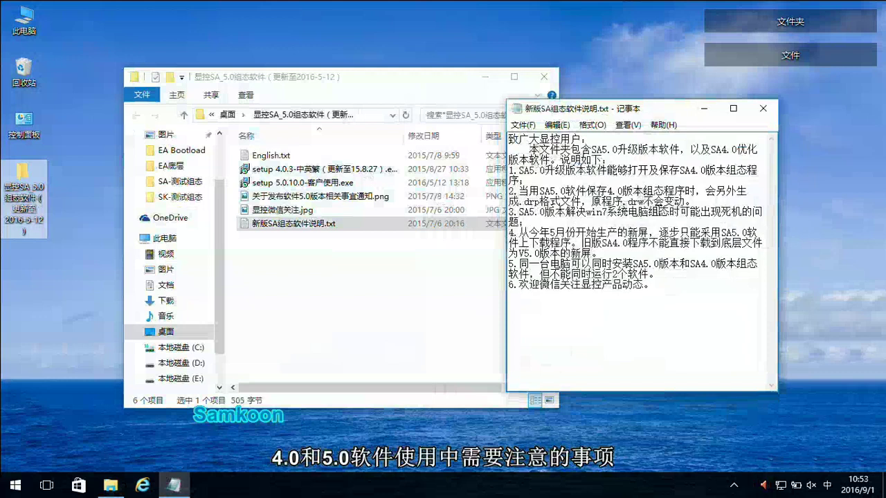
drag(518, 191, 695, 202)
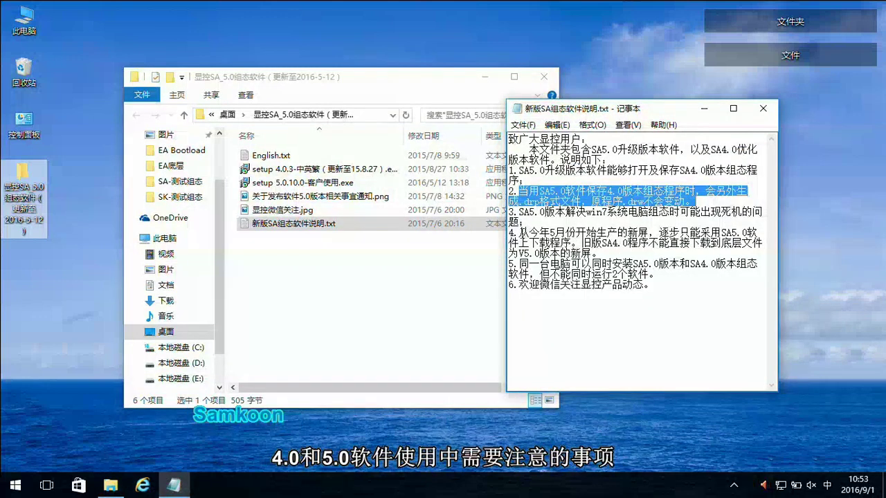
drag(519, 233, 600, 253)
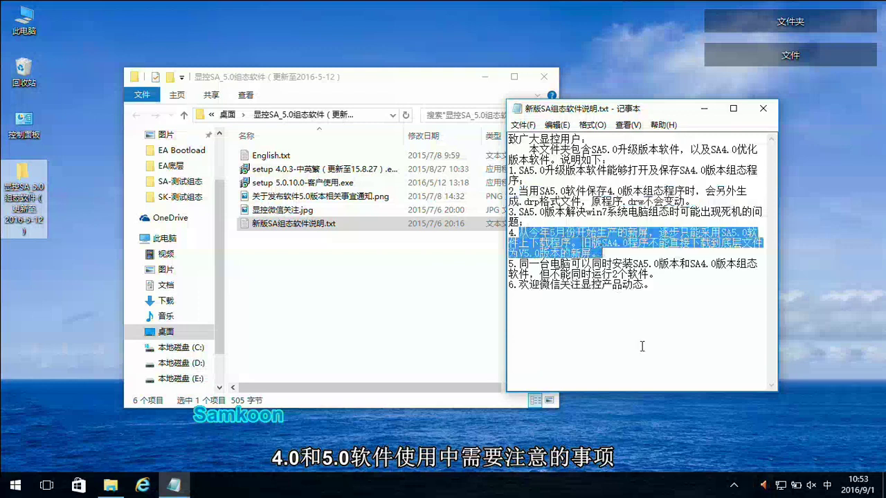
drag(519, 263, 659, 275)
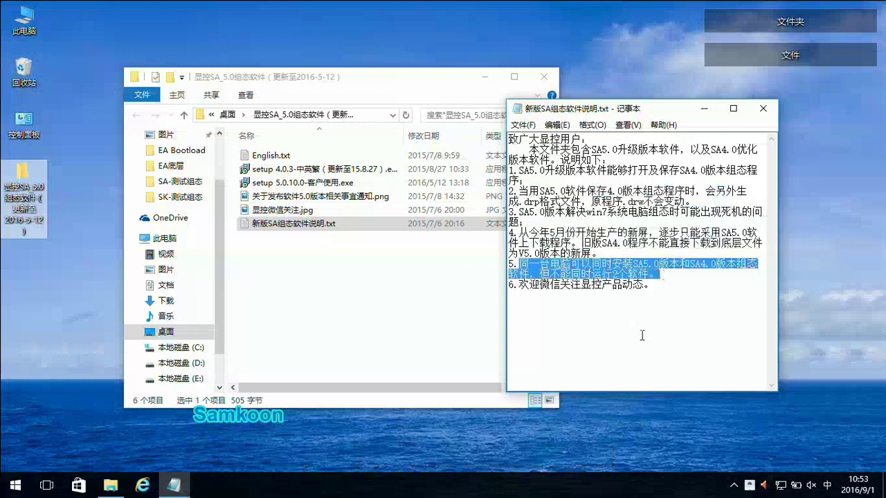
click(763, 108)
Step: Launch the installer setup 5.0.10.0-客户使用.exe and allow it to run
click(324, 184)
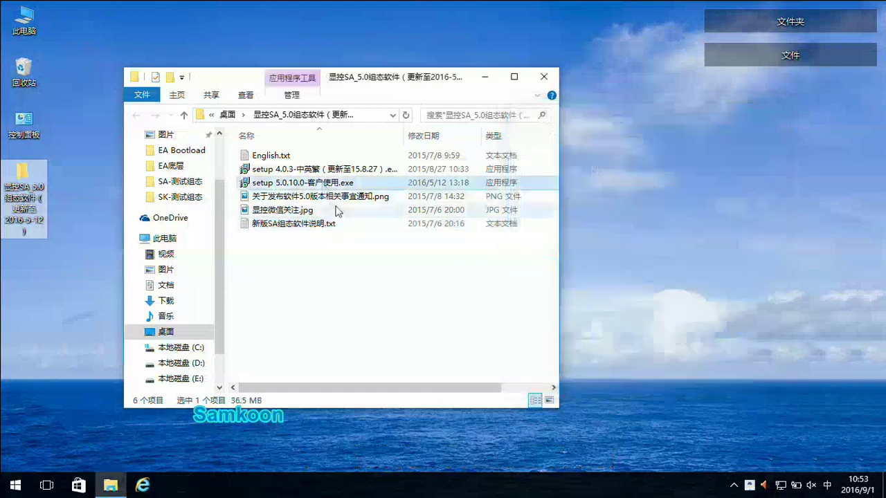
right_click(340, 187)
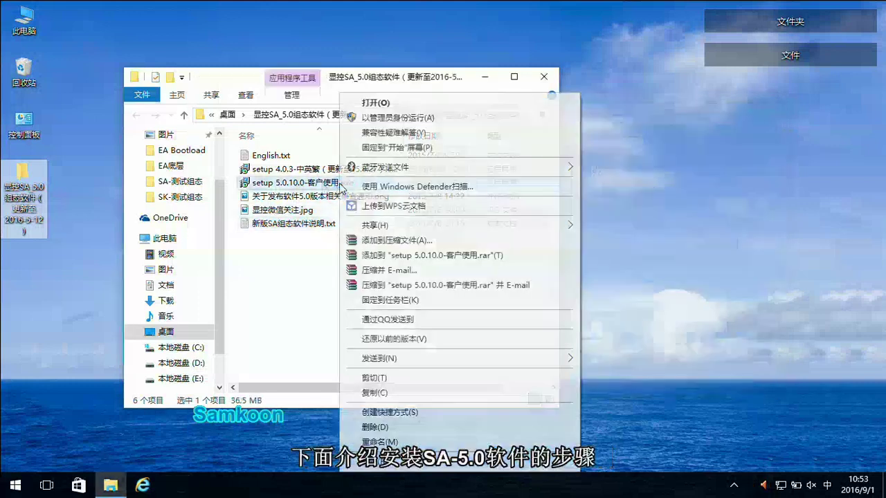
click(382, 104)
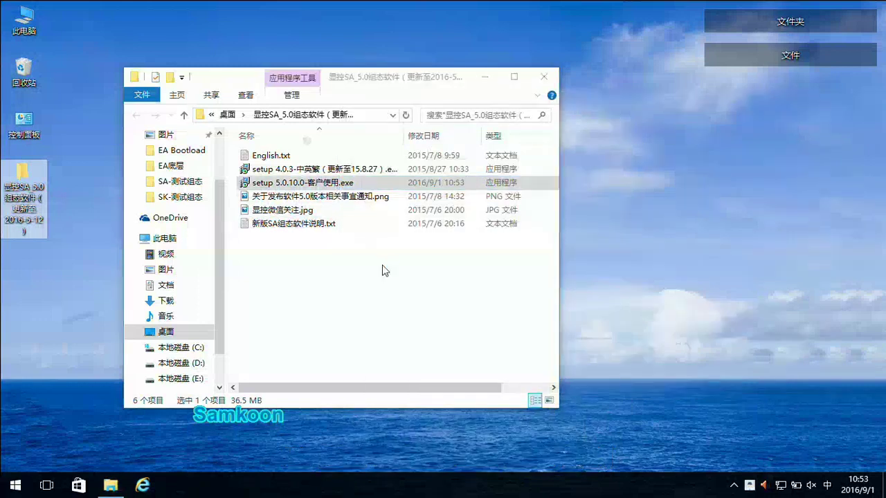
click(488, 260)
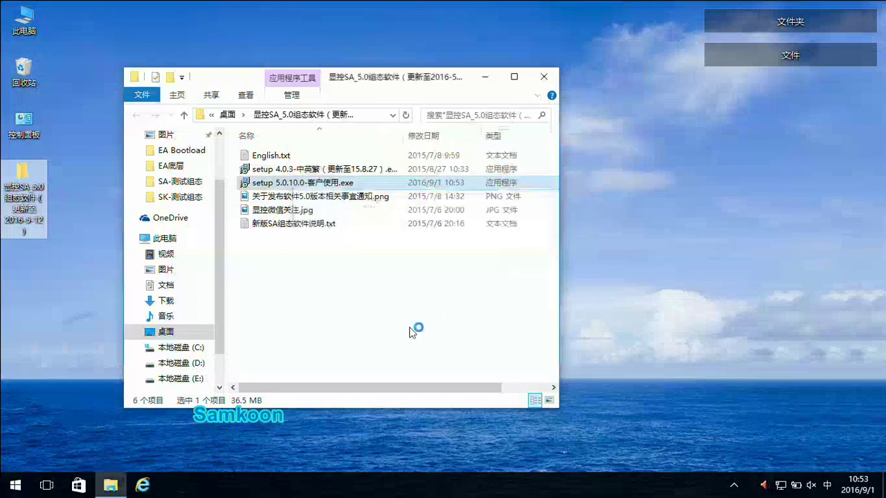
click(458, 268)
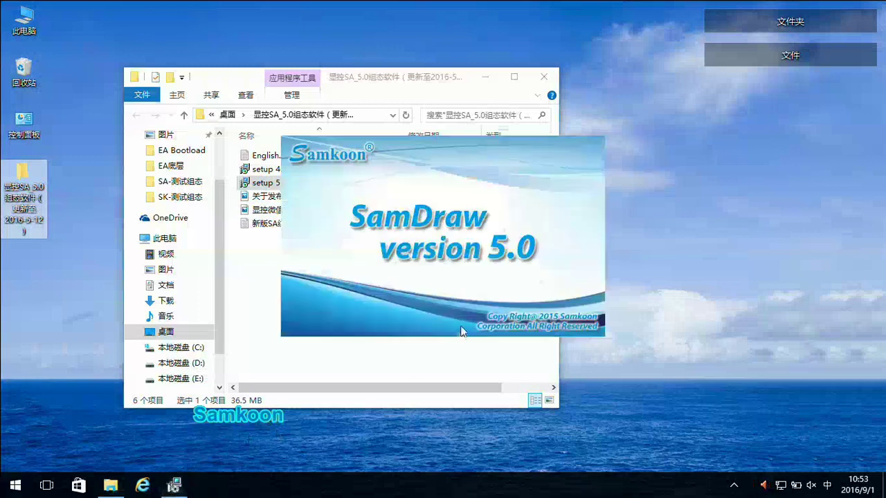
Step: Accept the licence agreement and install SamDraw5.0 to d:\Program Files (x86)\SamDraw5.0 with a desktop shortcut
click(516, 342)
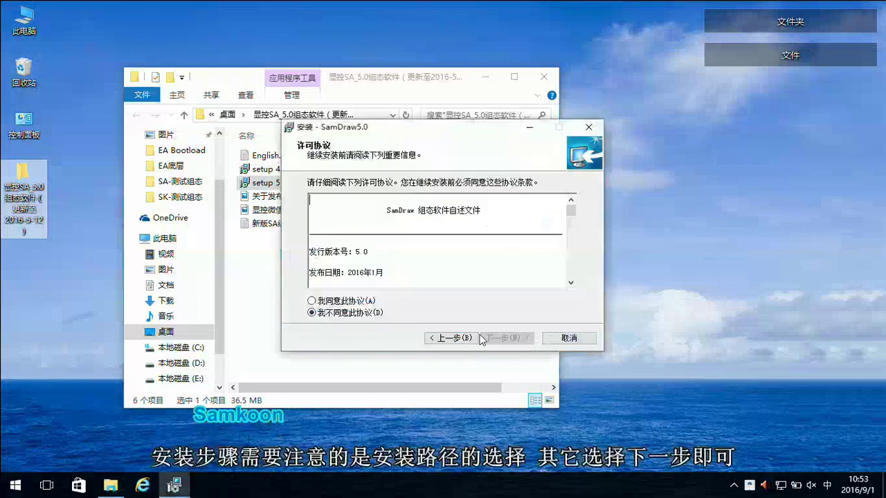
click(312, 301)
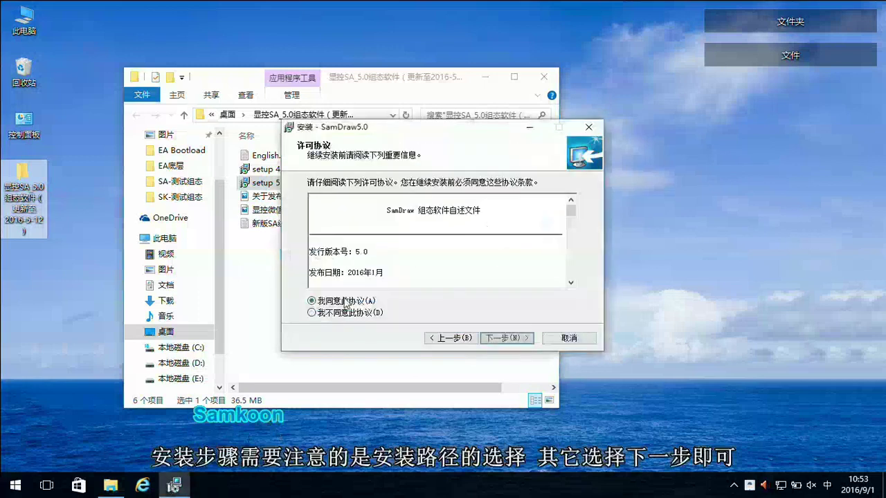
click(497, 338)
click(496, 339)
click(497, 338)
click(497, 338)
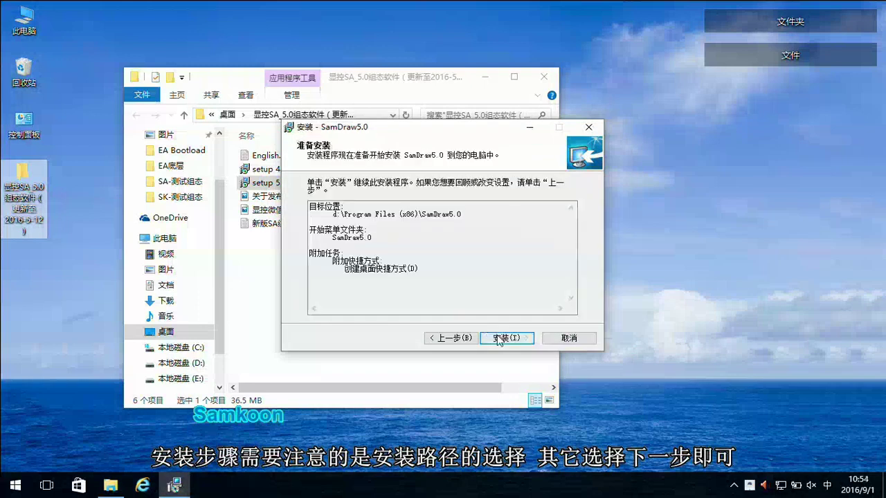
click(497, 338)
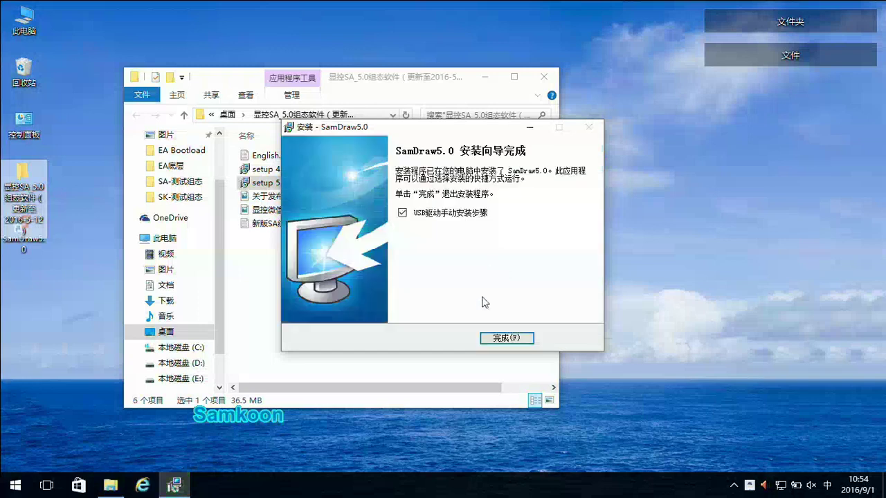
Step: Finish the setup wizard, close the USB driver installation notes and minimize the folder window
click(495, 340)
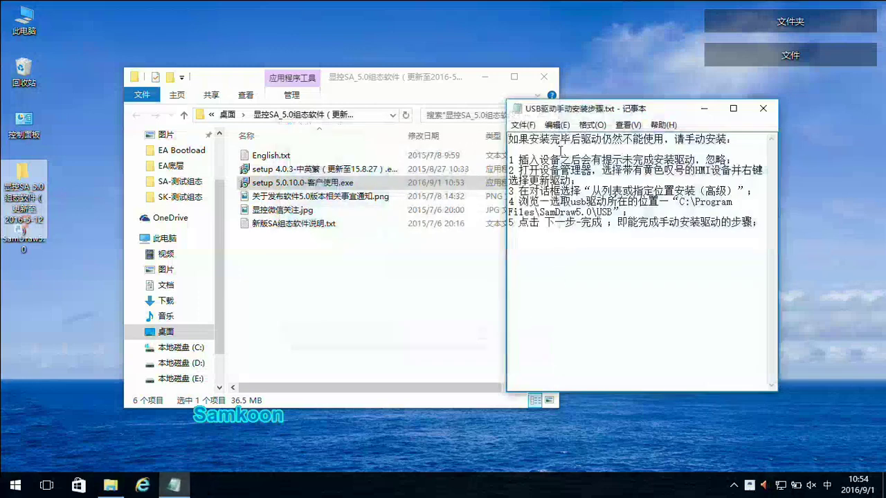
click(763, 108)
click(484, 77)
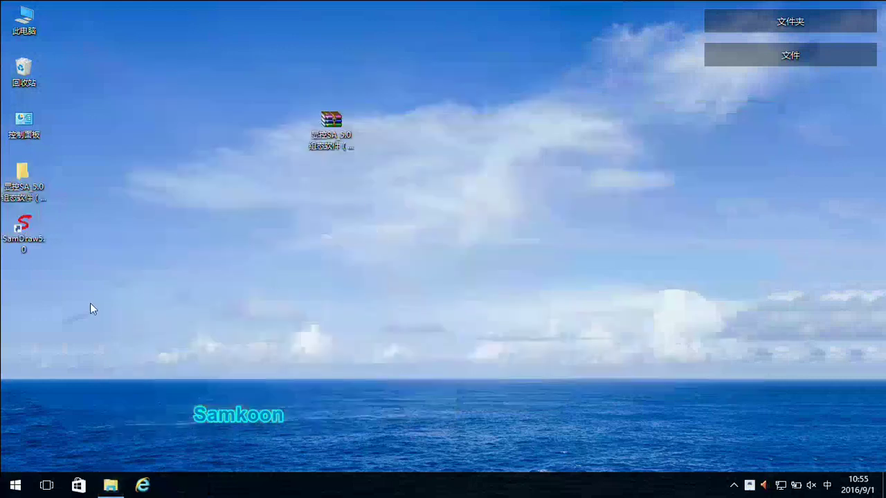
Step: Run SamDraw5.0 as administrator from its desktop shortcut
double_click(38, 230)
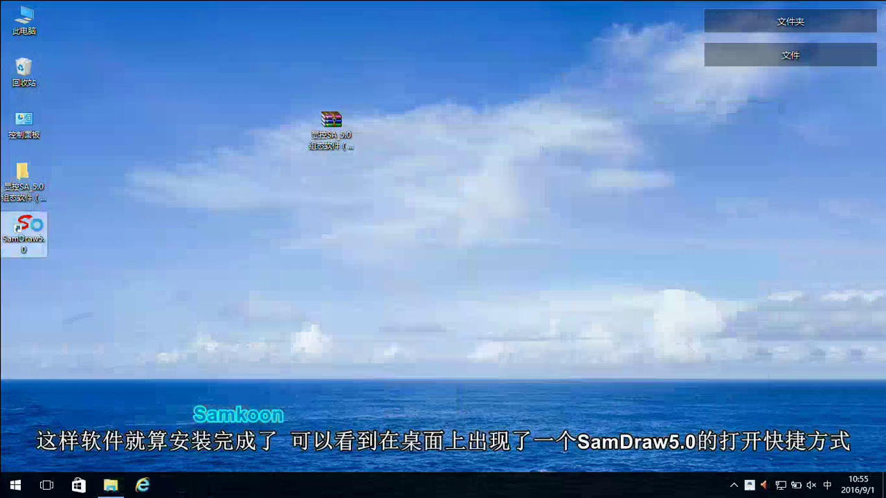
right_click(36, 229)
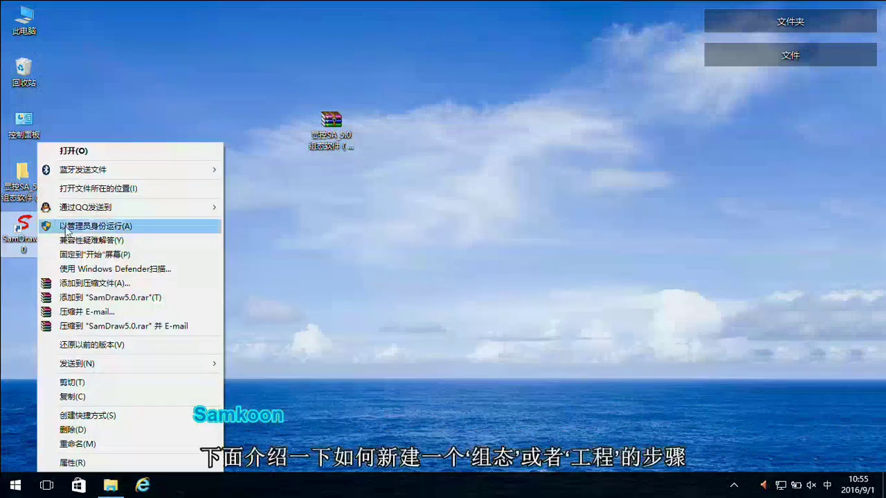
click(66, 227)
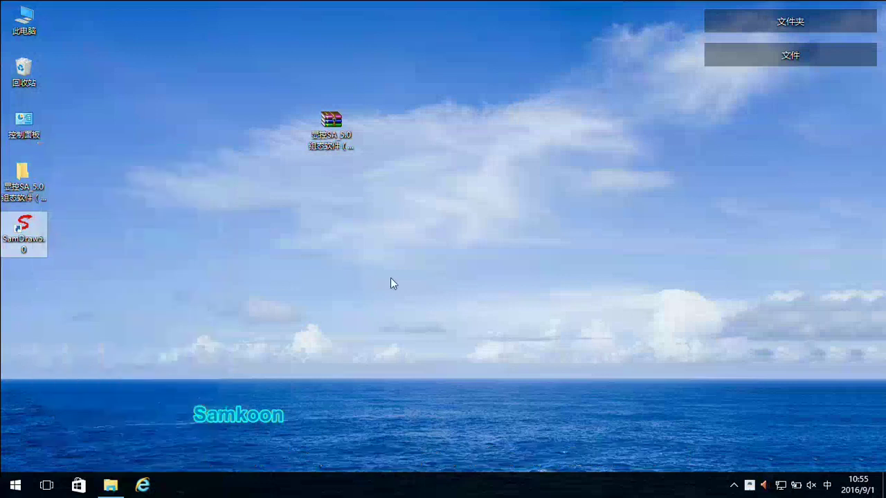
click(498, 260)
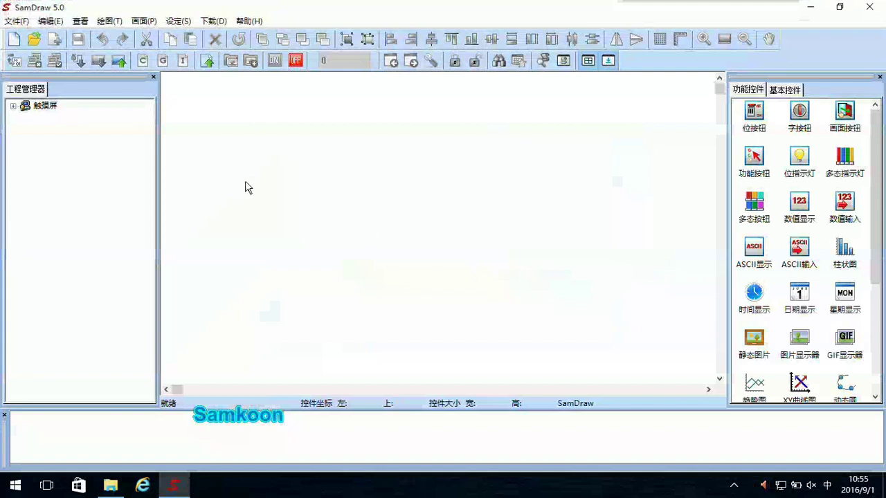
Step: Check the software version in the SamDraw about information and close it
click(248, 21)
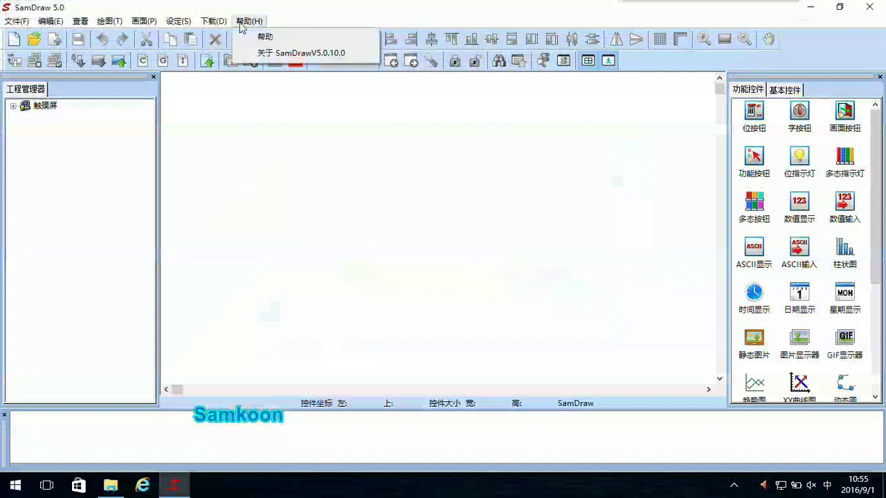
click(275, 55)
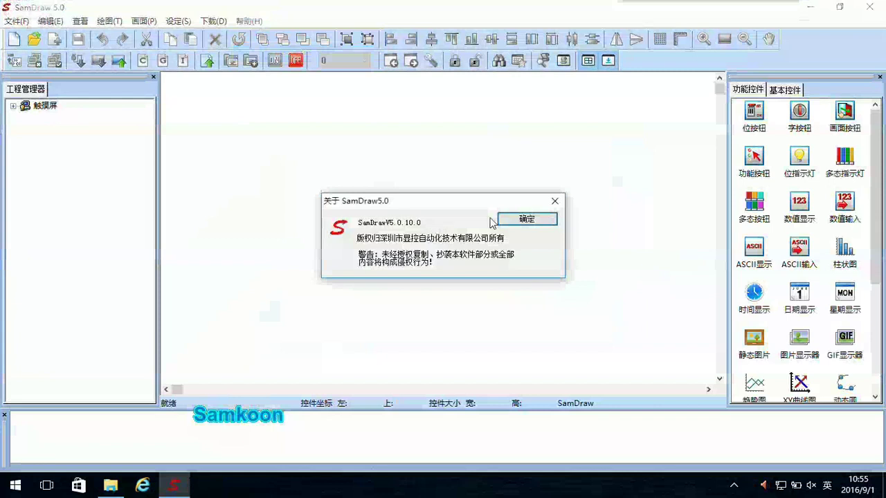
click(516, 227)
Step: Open the SamDraw5.0 user manual, examine the contact details on its 联系方式 page, and close the manual
click(248, 20)
click(275, 40)
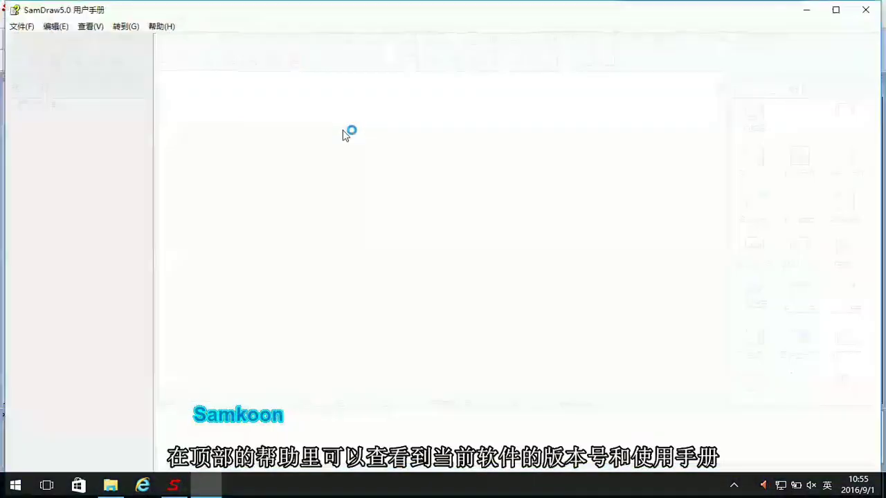
right_click(81, 195)
click(117, 213)
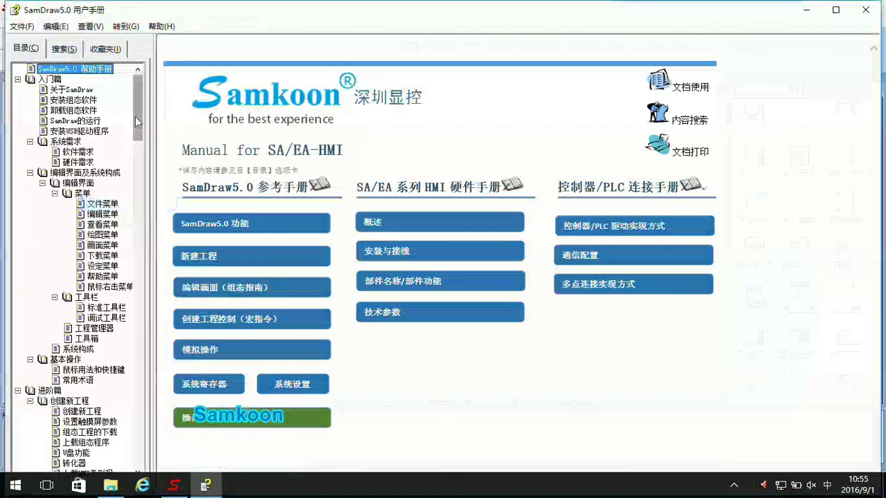
drag(136, 121, 140, 458)
click(53, 463)
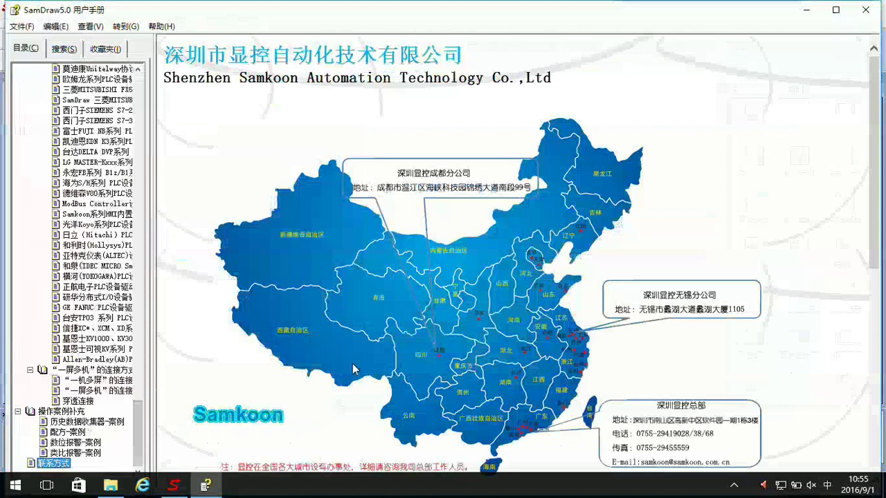
click(412, 341)
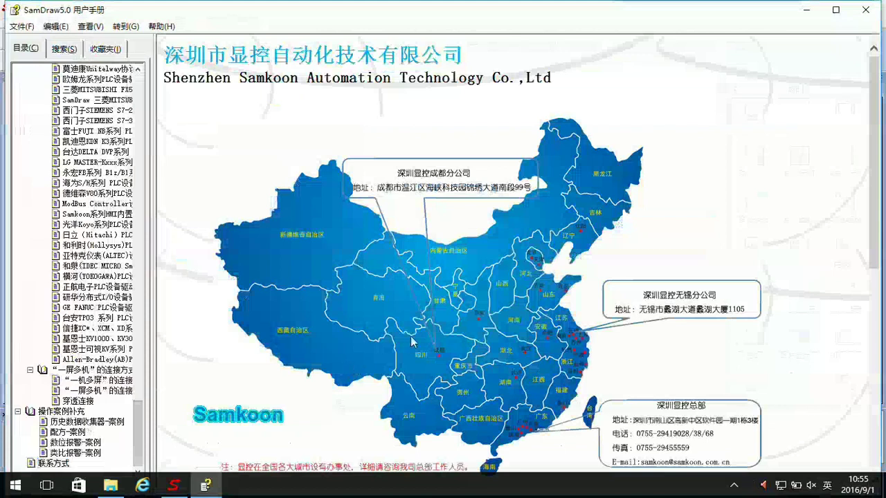
scroll(411, 342, down, 8)
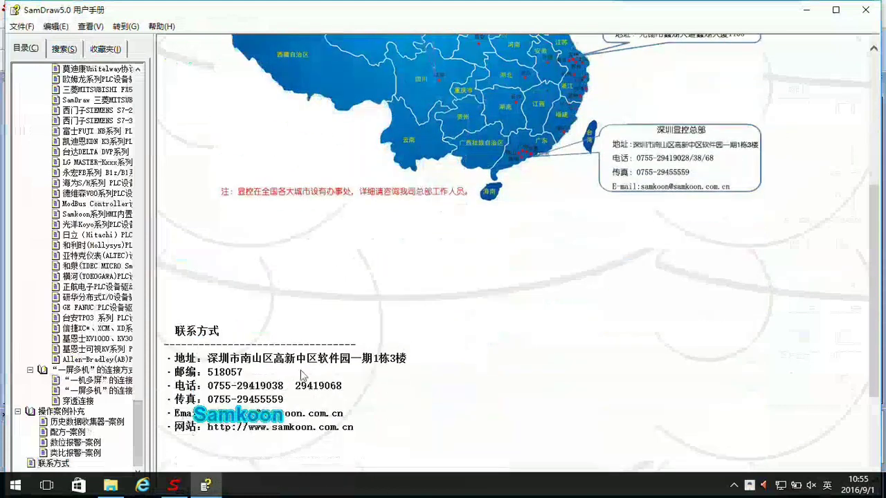
drag(208, 338, 382, 425)
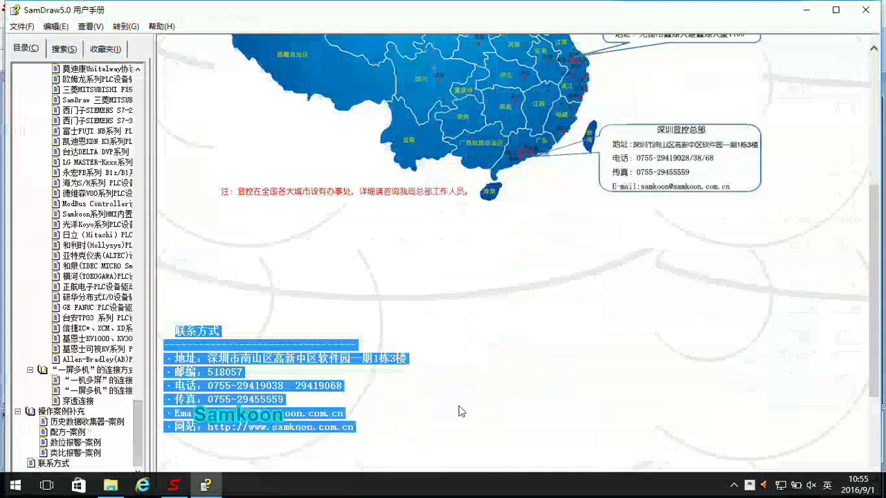
click(865, 10)
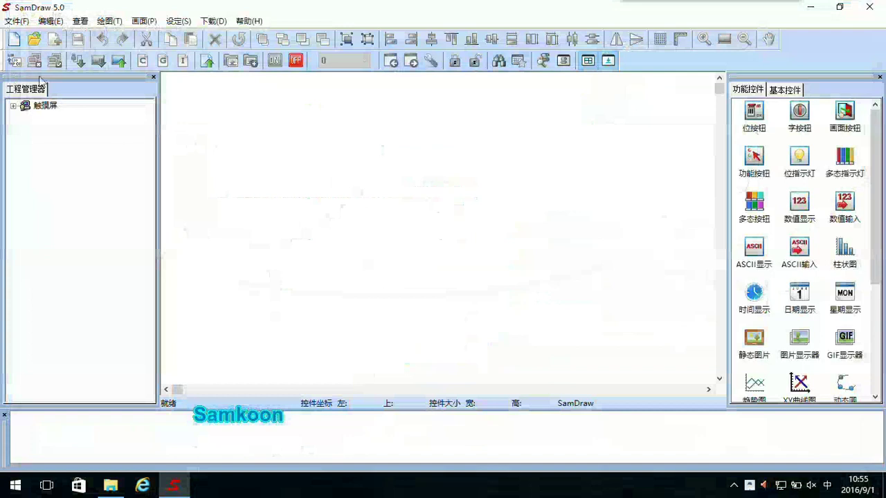
Step: Start a new project named test and set its save location to the desktop (桌面)
click(14, 23)
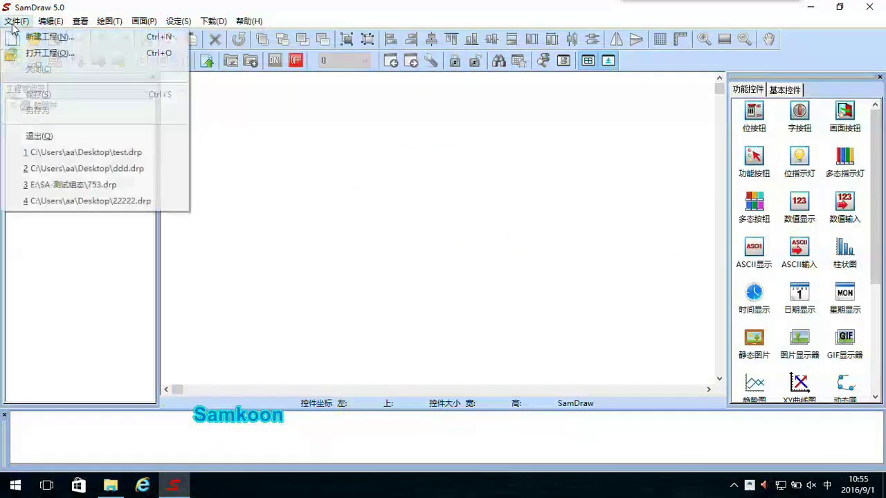
click(50, 37)
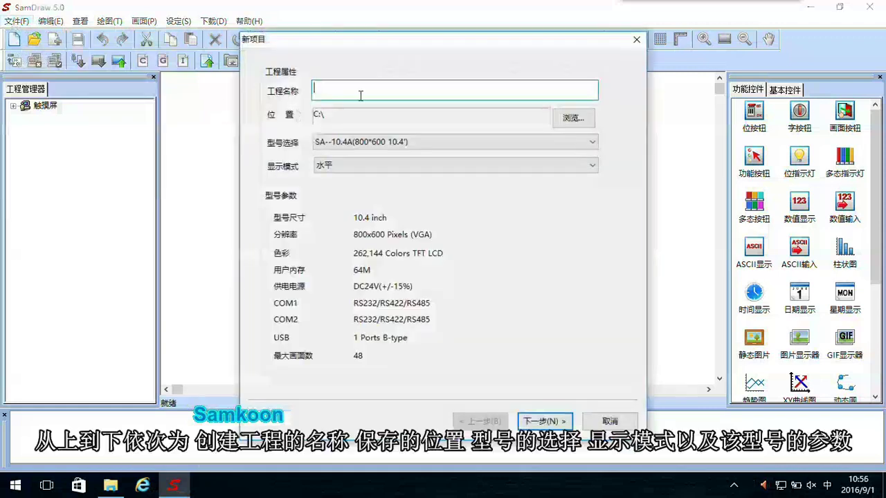
text(tese)
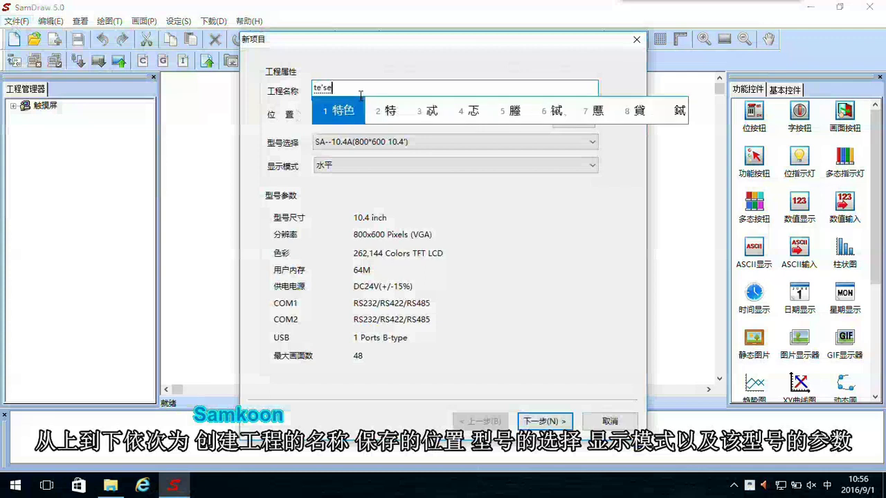
key(BackSpace)
text(t)
key(shift)
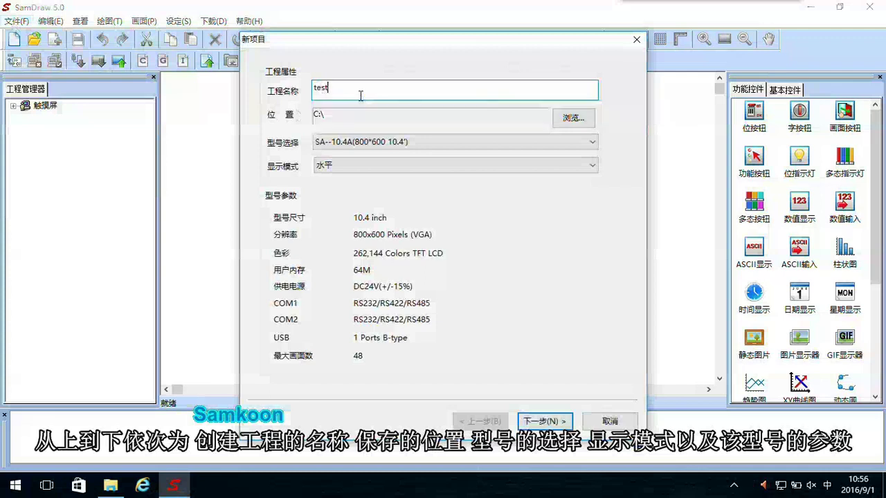
click(557, 123)
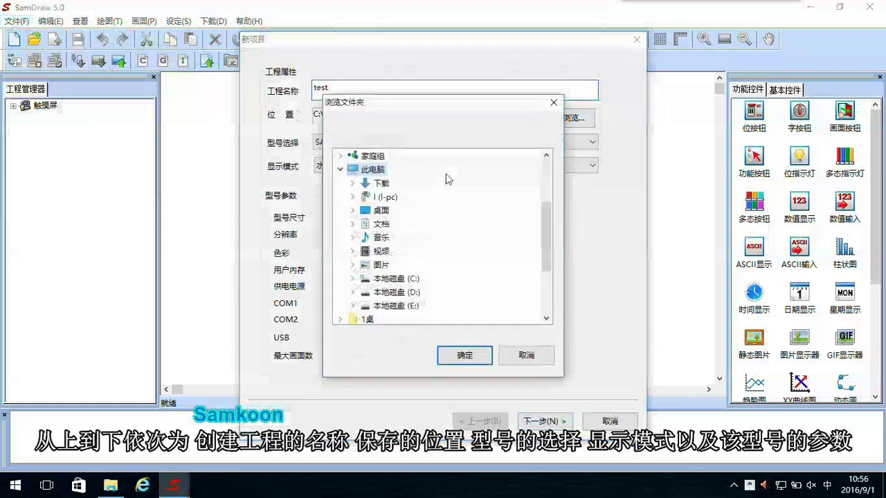
click(380, 211)
click(467, 355)
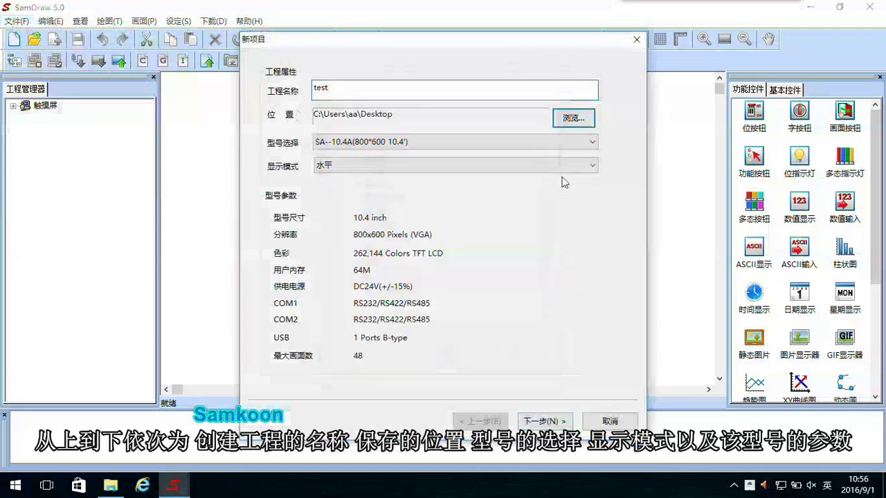
Step: Choose the model SA--7A/B(800*480 7.0') with the 水平 display mode and continue to the communication connection settings
click(592, 142)
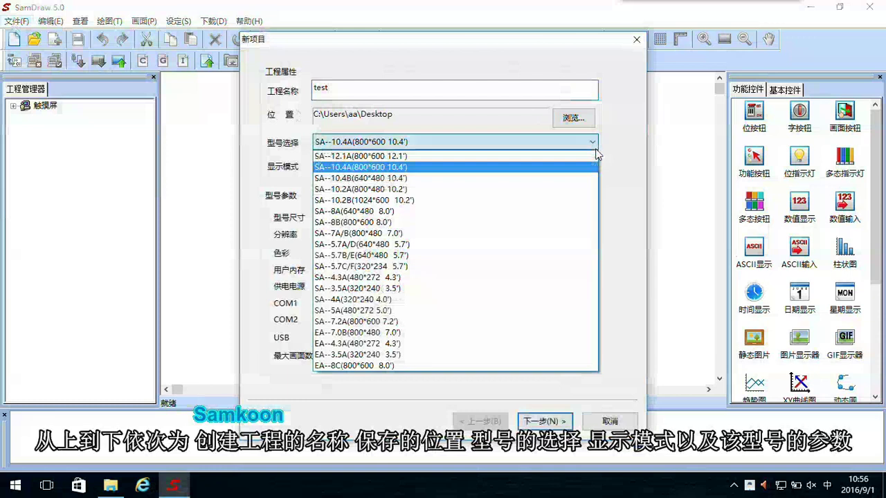
click(505, 234)
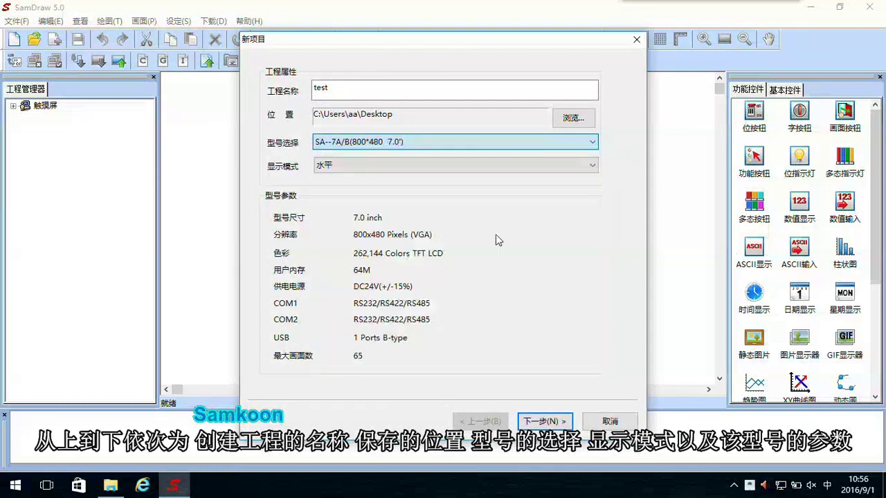
click(570, 168)
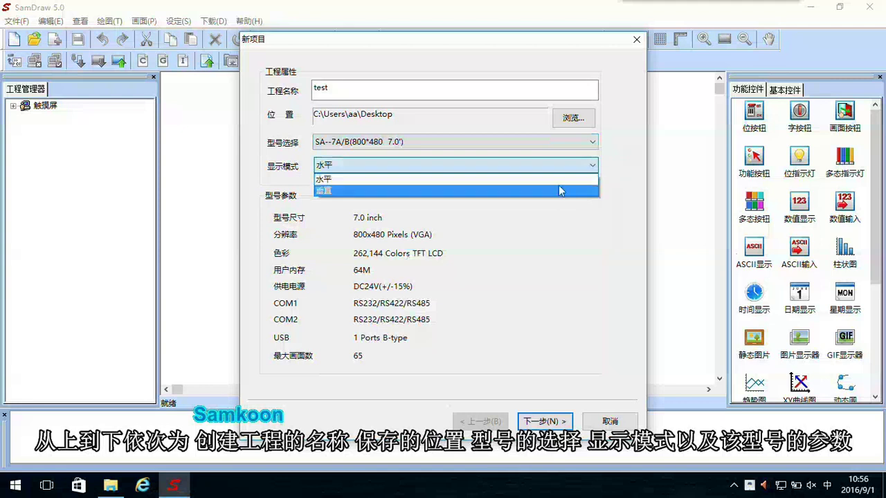
click(559, 181)
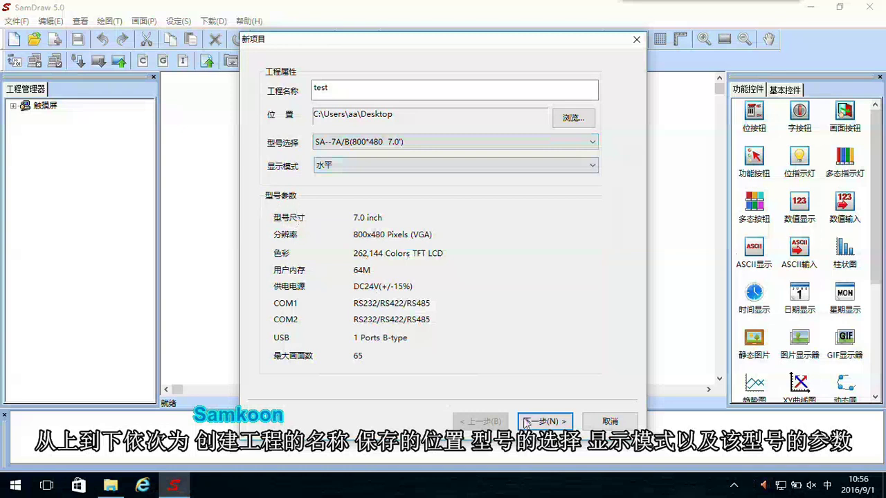
click(561, 420)
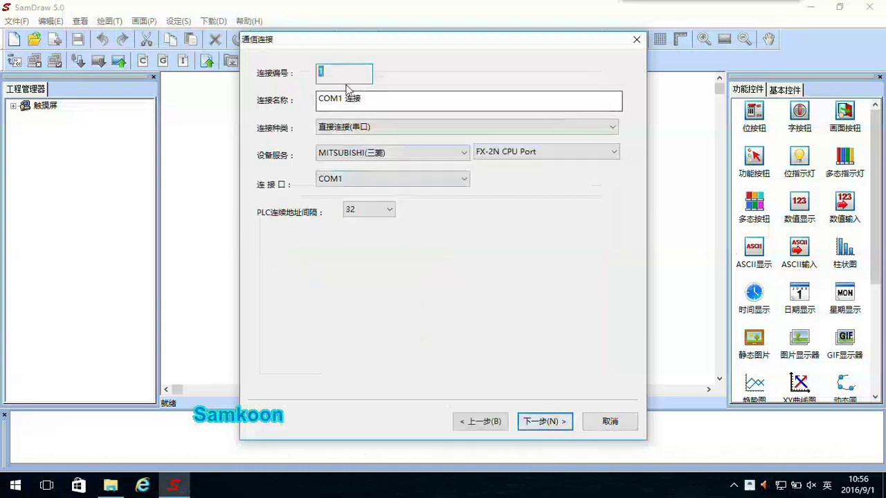
Step: Set the connection's device service to SIEMENS(西门子) with S7-200 PPI on port COM1 and continue to the new screen settings
click(390, 155)
scroll(411, 228, down, 5)
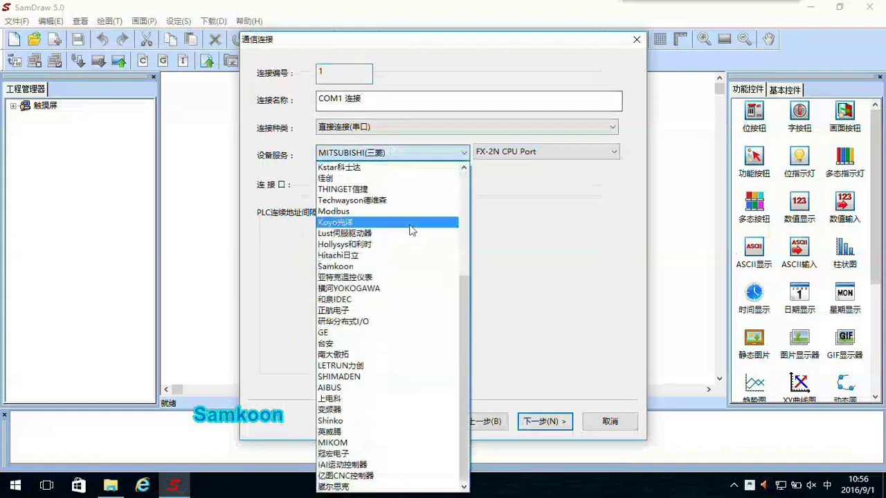
scroll(411, 230, up, 5)
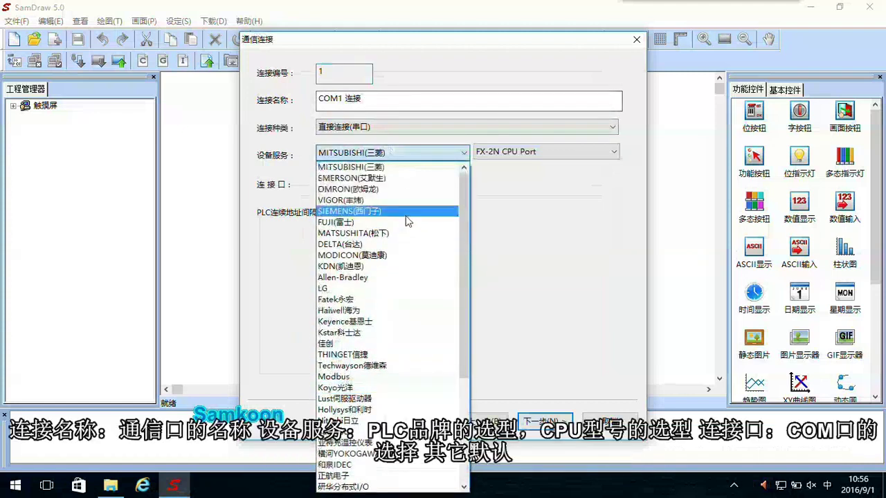
click(408, 211)
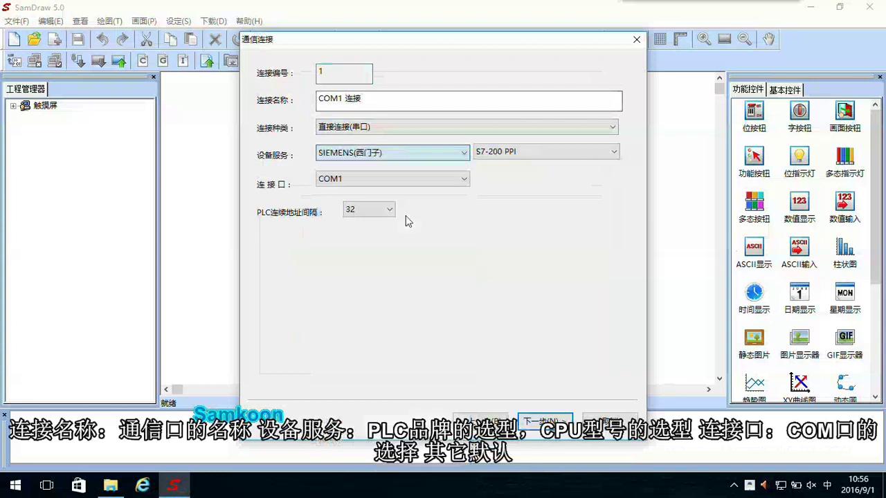
click(522, 156)
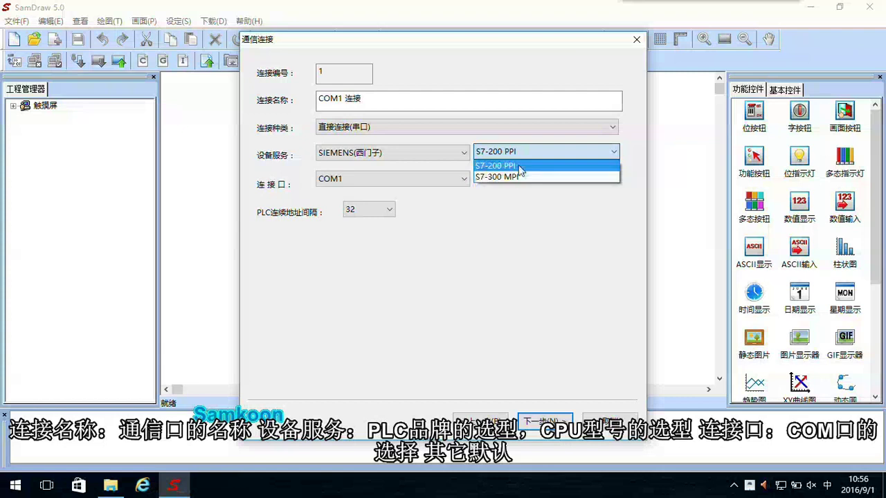
click(518, 165)
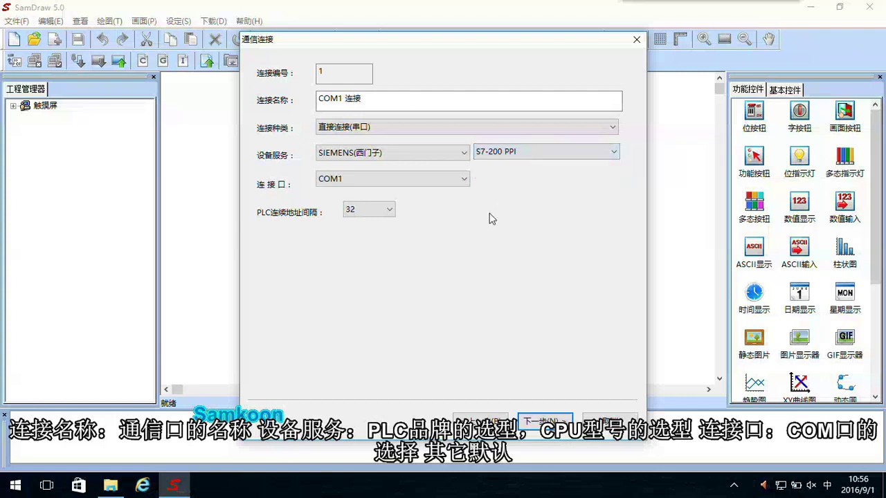
click(443, 180)
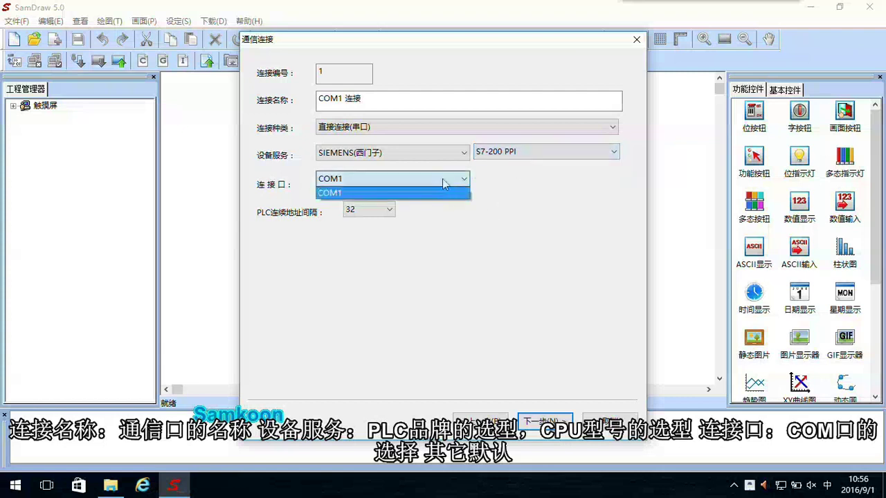
click(444, 184)
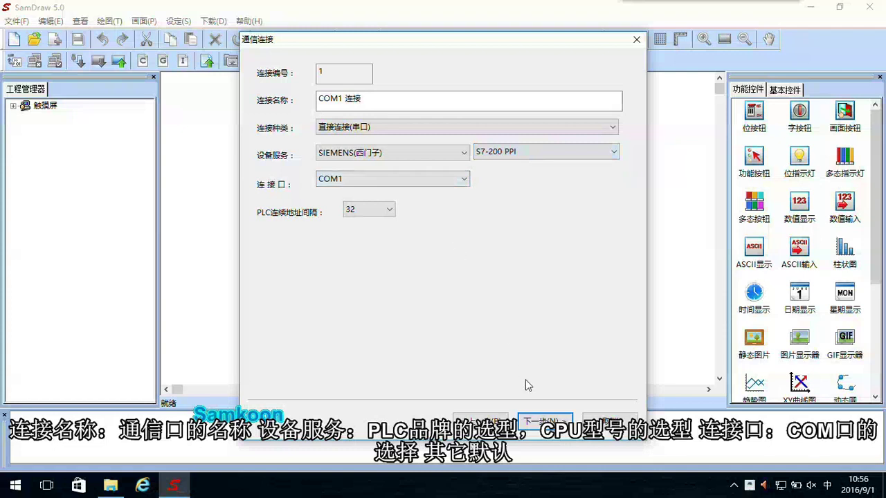
click(543, 422)
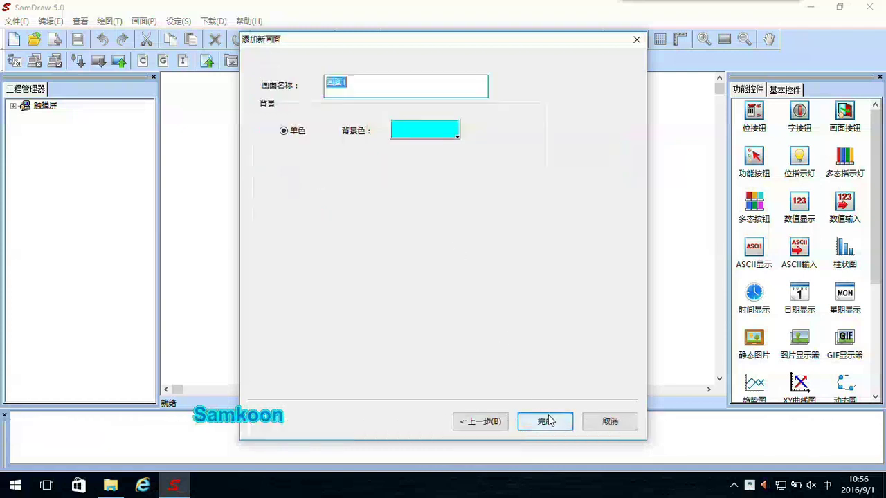
Step: Name the first screen 功能1, give it a bright green solid background and finish creating the project
click(367, 86)
drag(392, 85, 309, 87)
text(gongneng)
key(space)
click(301, 133)
click(447, 137)
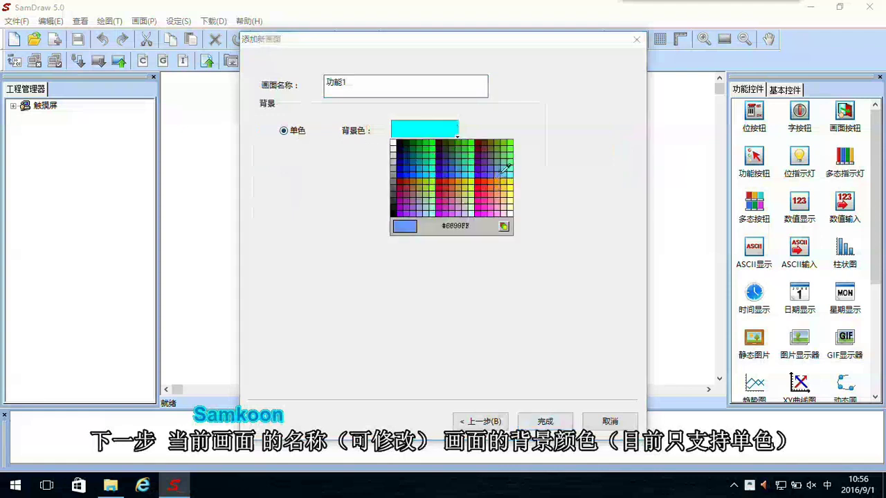
click(512, 146)
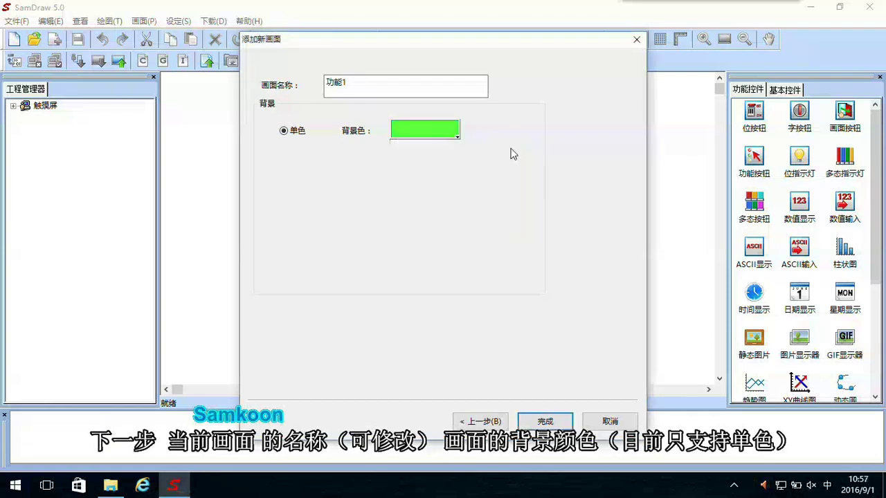
click(545, 422)
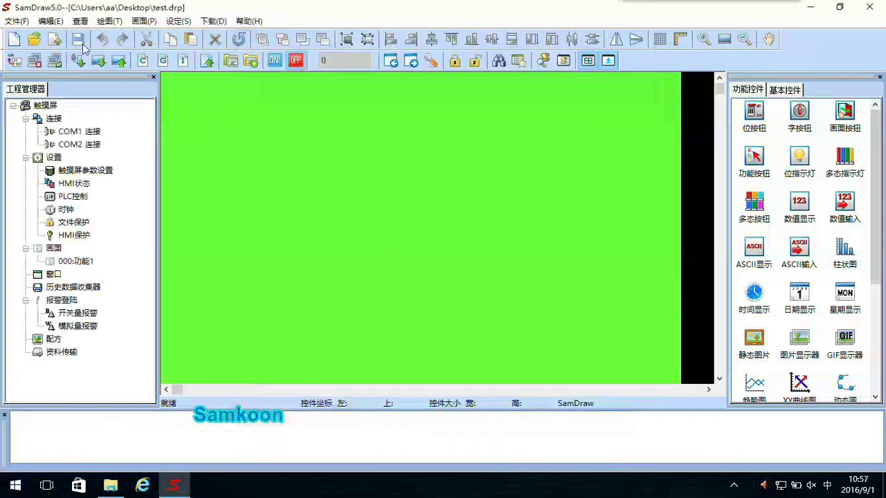
click(20, 21)
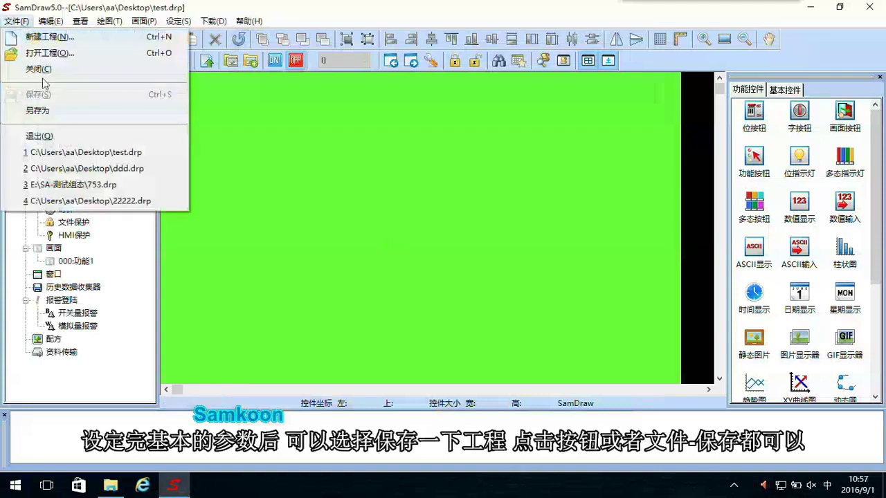
click(334, 147)
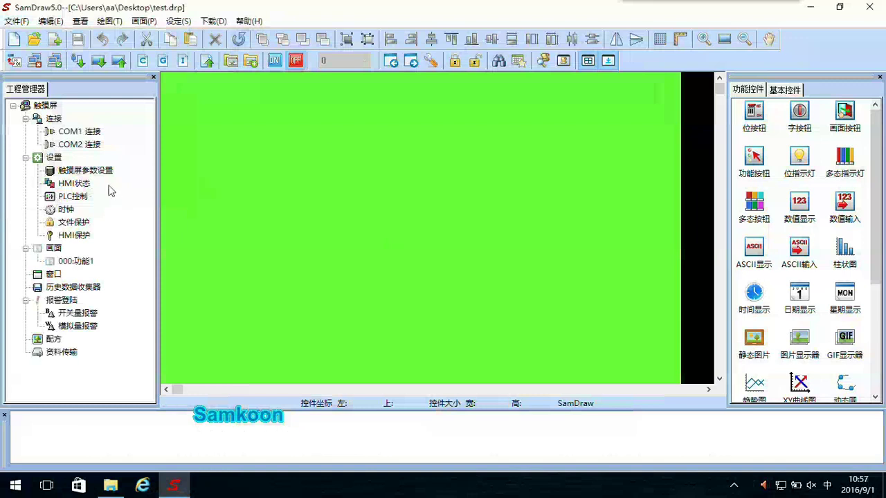
Step: Review the model, display mode, startup screen and sound options in 触摸屏参数设置 and close the dialog without changes
double_click(87, 171)
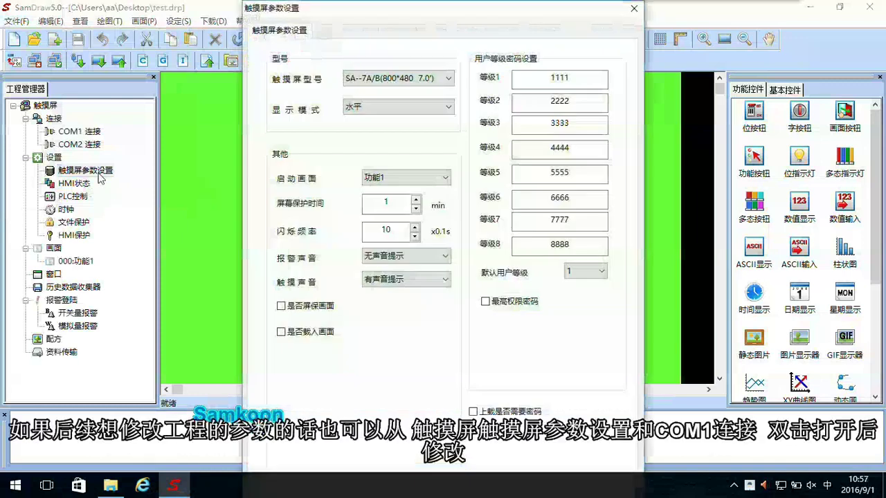
click(403, 82)
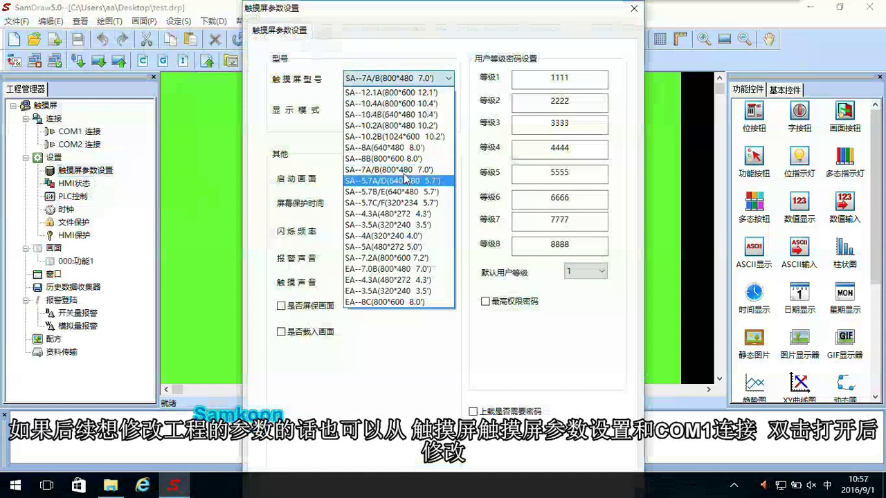
click(330, 151)
click(385, 107)
click(385, 107)
click(409, 178)
click(410, 189)
click(409, 256)
click(408, 289)
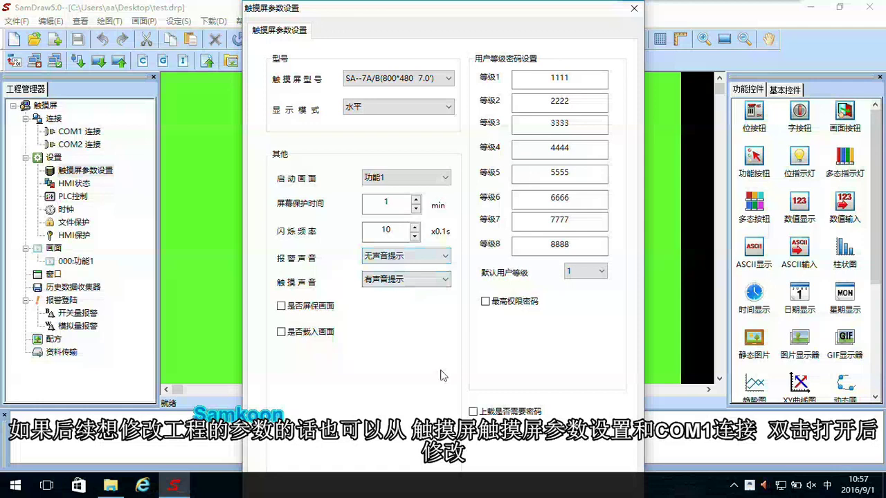
key(Escape)
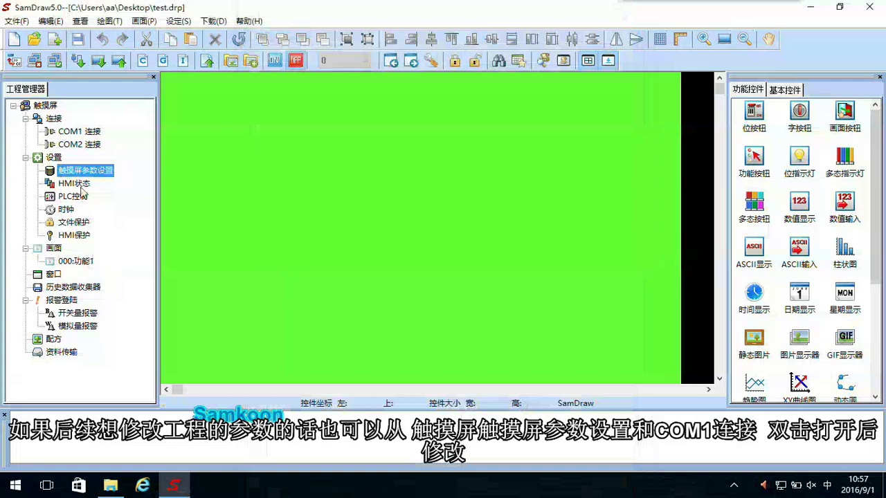
Step: Examine the general properties and communication parameters of the COM1 连接 and cancel the dialog
double_click(79, 131)
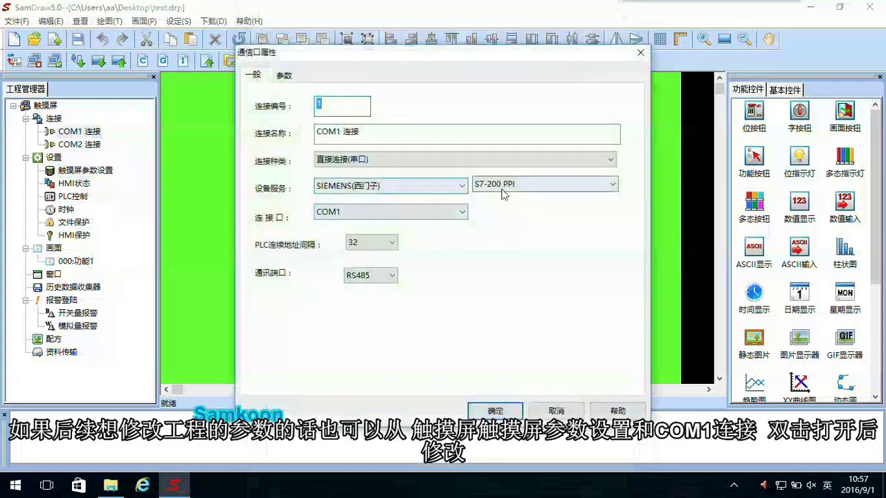
click(284, 75)
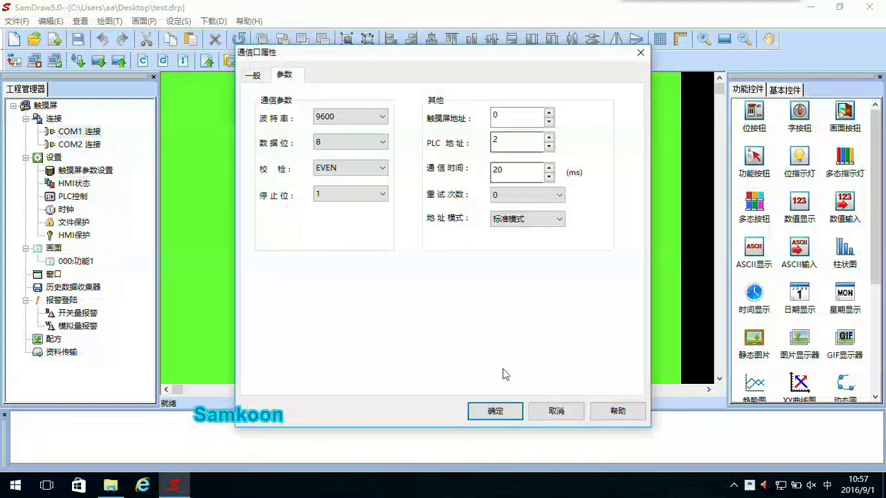
click(556, 411)
Step: View the properties of the 功能1 screen and close them
right_click(360, 157)
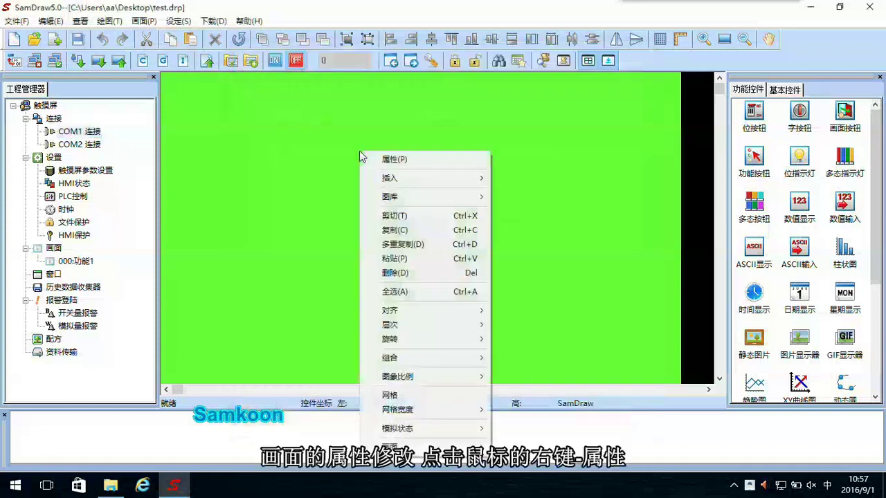
click(396, 160)
click(510, 335)
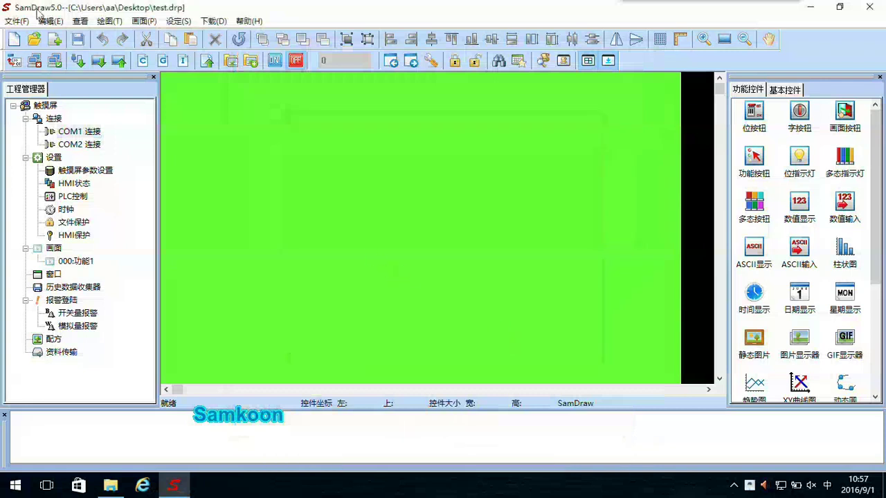